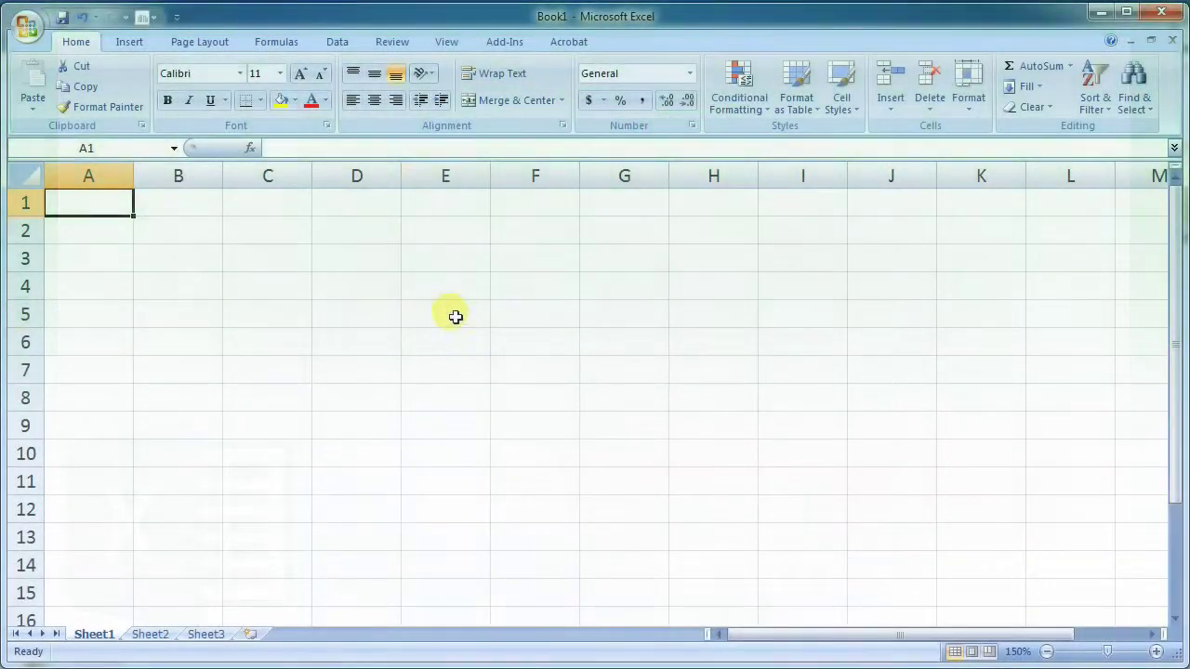
- Enter the starting values 1 in E2 and 2 in E3
{"action": "left_click", "coordinate": [476, 320]}
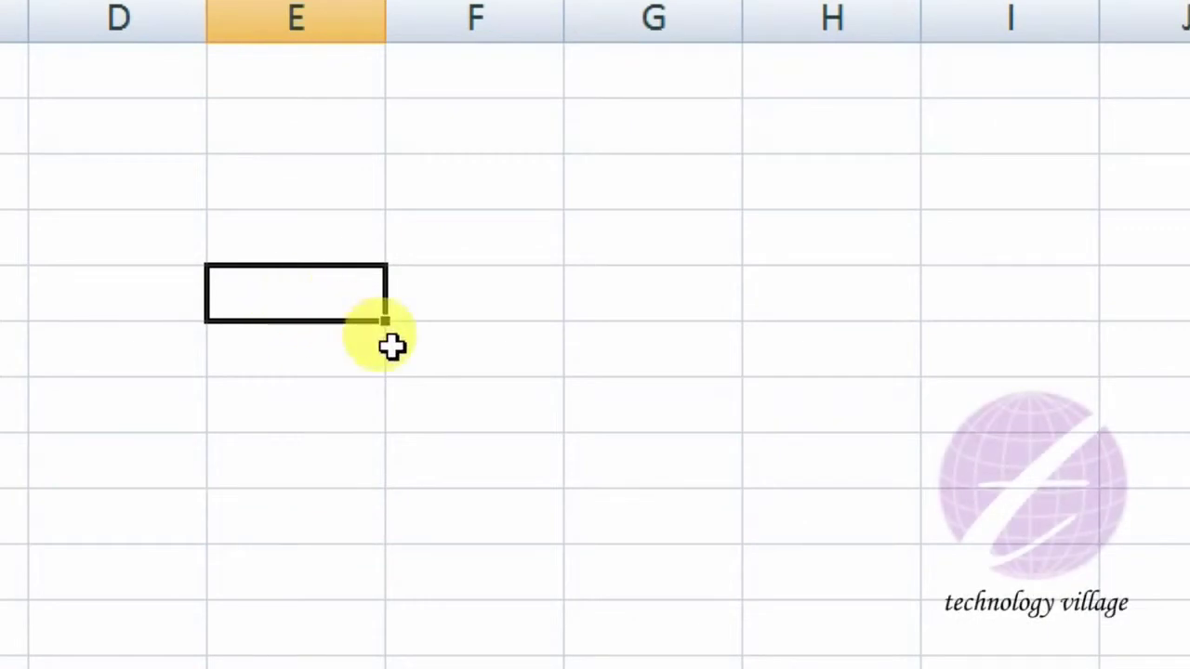
{"action": "left_click", "coordinate": [387, 321]}
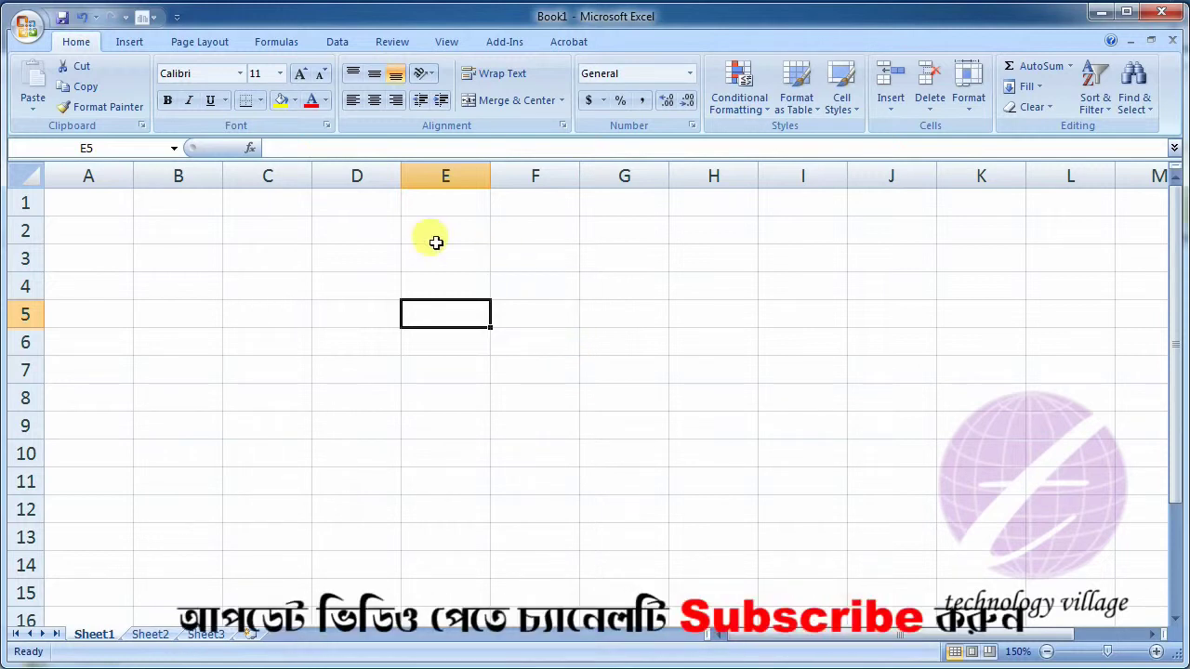
{"action": "left_click", "coordinate": [465, 232]}
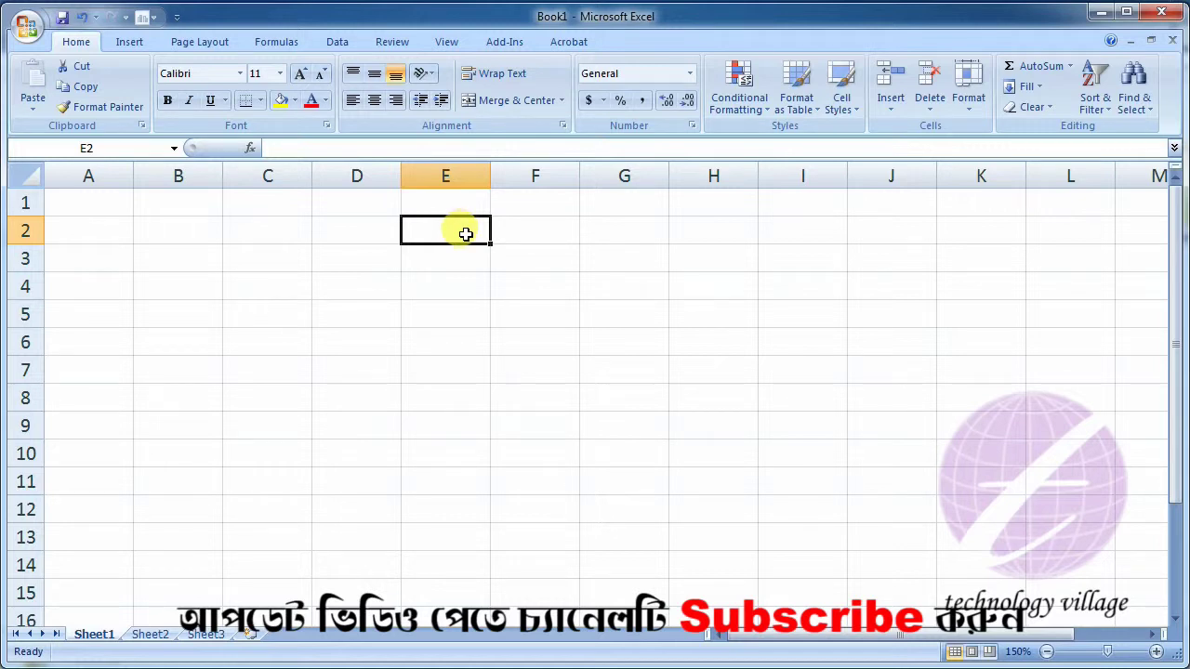
{"action": "type", "text": "1"}
{"action": "left_click", "coordinate": [457, 256]}
{"action": "type", "text": "2"}
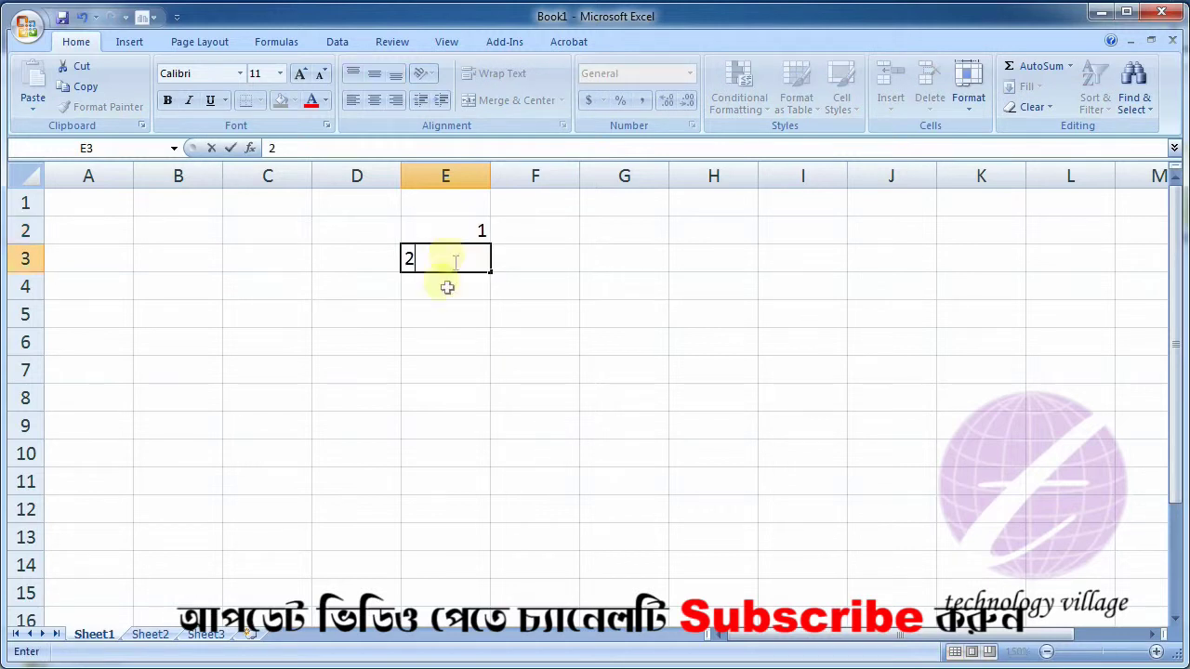
{"action": "left_click", "coordinate": [460, 290]}
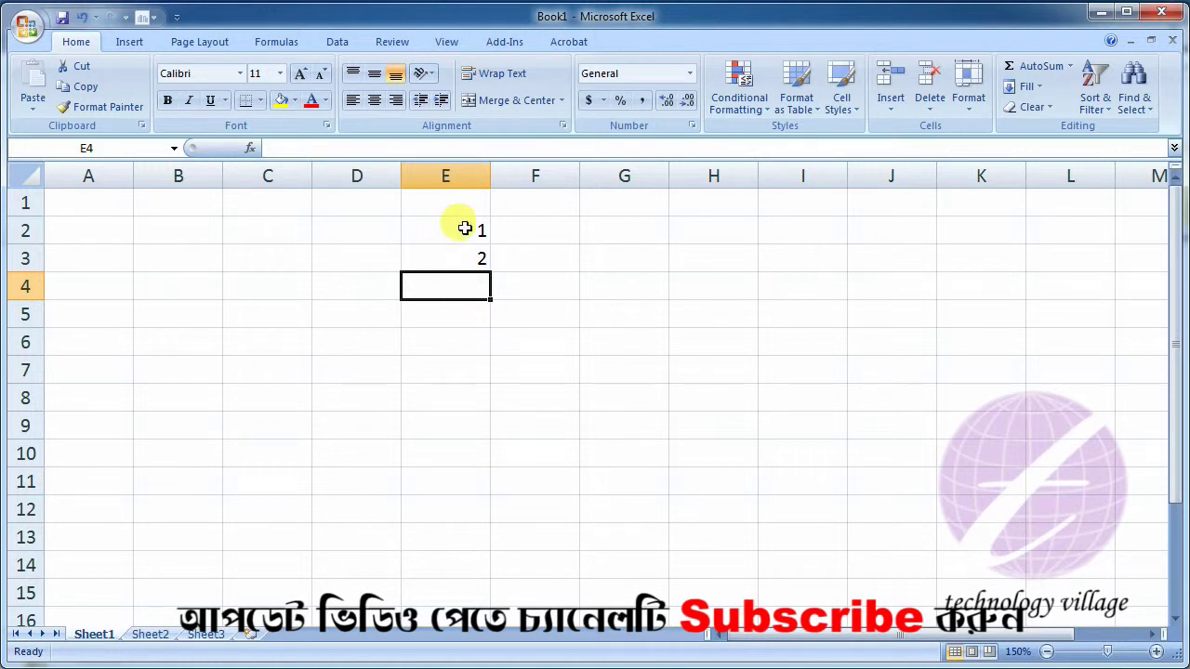
- Select E2:E3 and extend the 1, 2 pattern down to E14, giving 1 through 13
{"action": "left_click_drag", "start_coordinate": [465, 228], "coordinate": [462, 254]}
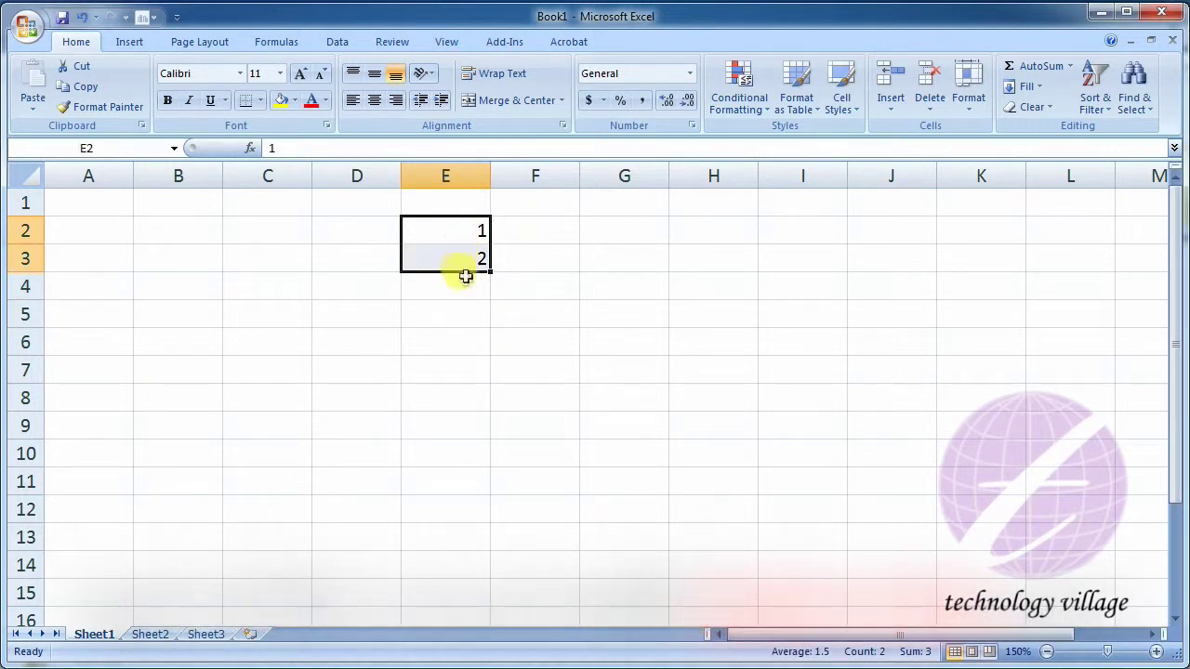
{"action": "mouse_move", "coordinate": [488, 273]}
{"action": "left_mouse_down"}
{"action": "mouse_move", "coordinate": [477, 518]}
{"action": "mouse_move", "coordinate": [463, 561]}
{"action": "left_mouse_up"}
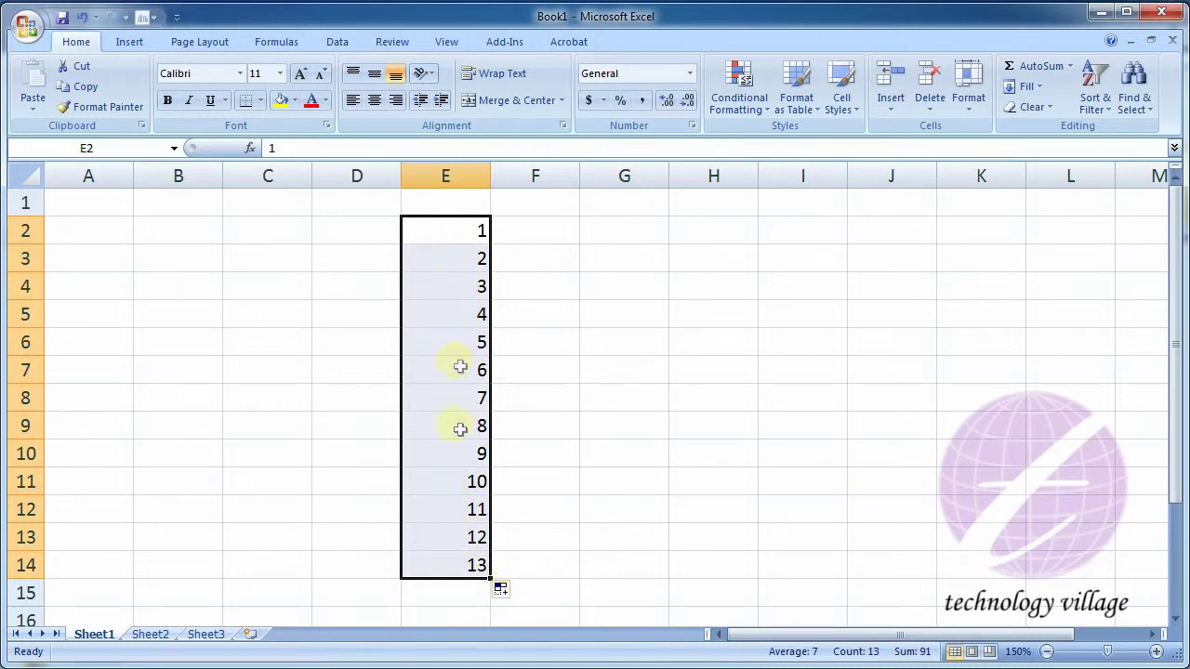
{"action": "left_click", "coordinate": [542, 227]}
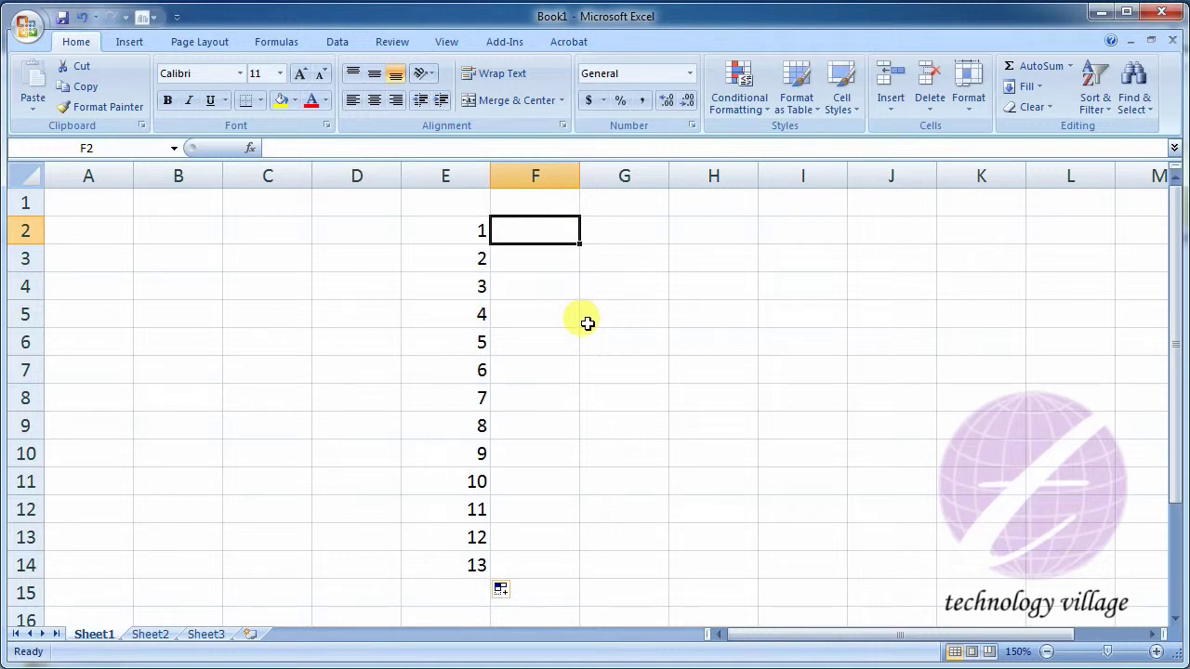
- Enter 2 and 4 in F2:F3 and fill down to F14 for even numbers 2–26
{"action": "type", "text": "2"}
{"action": "left_click", "coordinate": [540, 250]}
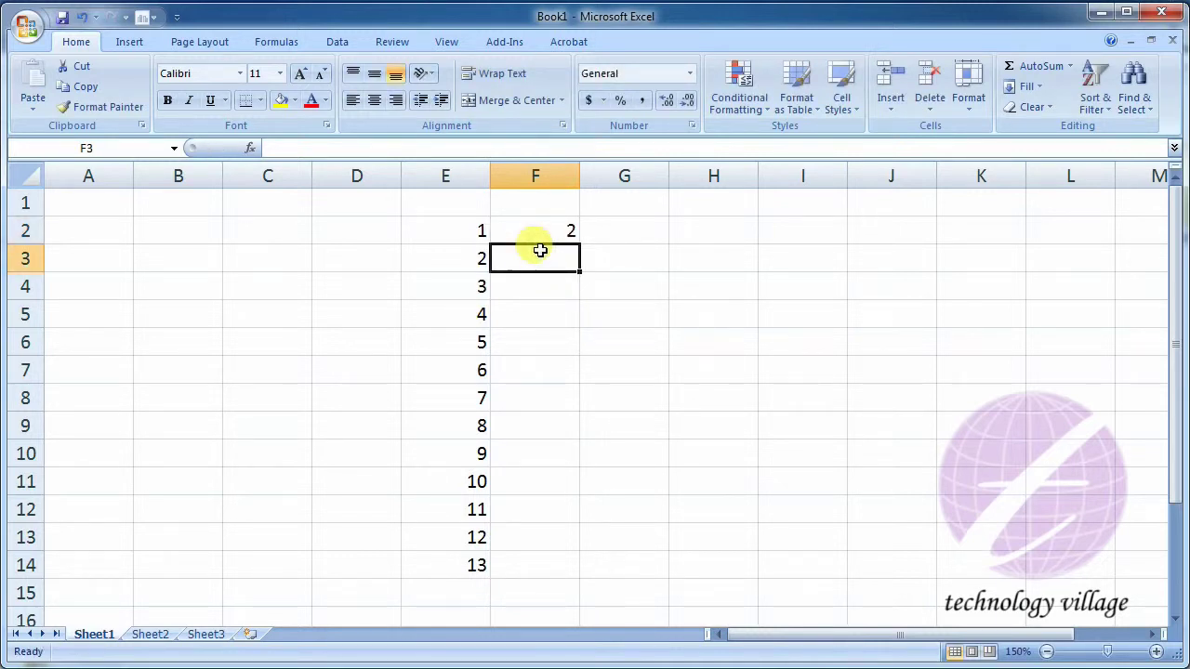
{"action": "type", "text": "4"}
{"action": "left_click", "coordinate": [545, 218]}
{"action": "left_click_drag", "start_coordinate": [568, 235], "coordinate": [558, 569]}
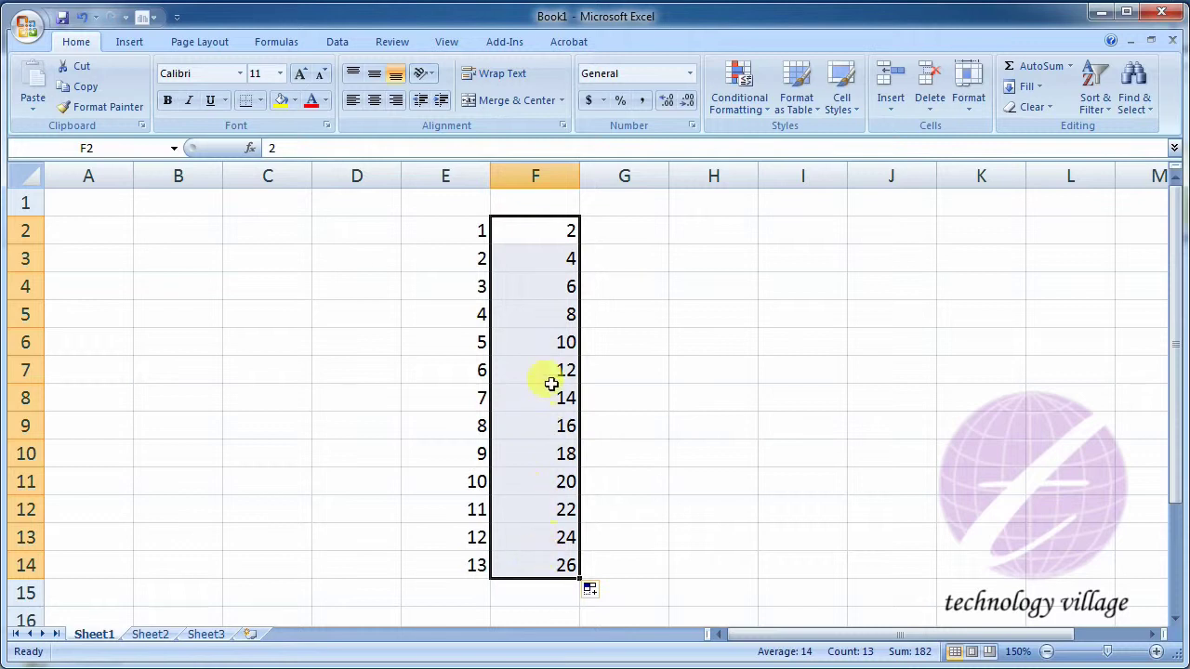
- Enter 1 and 3 in G2:G3 and fill down to G14 for odd numbers 1–25
{"action": "left_click", "coordinate": [613, 230]}
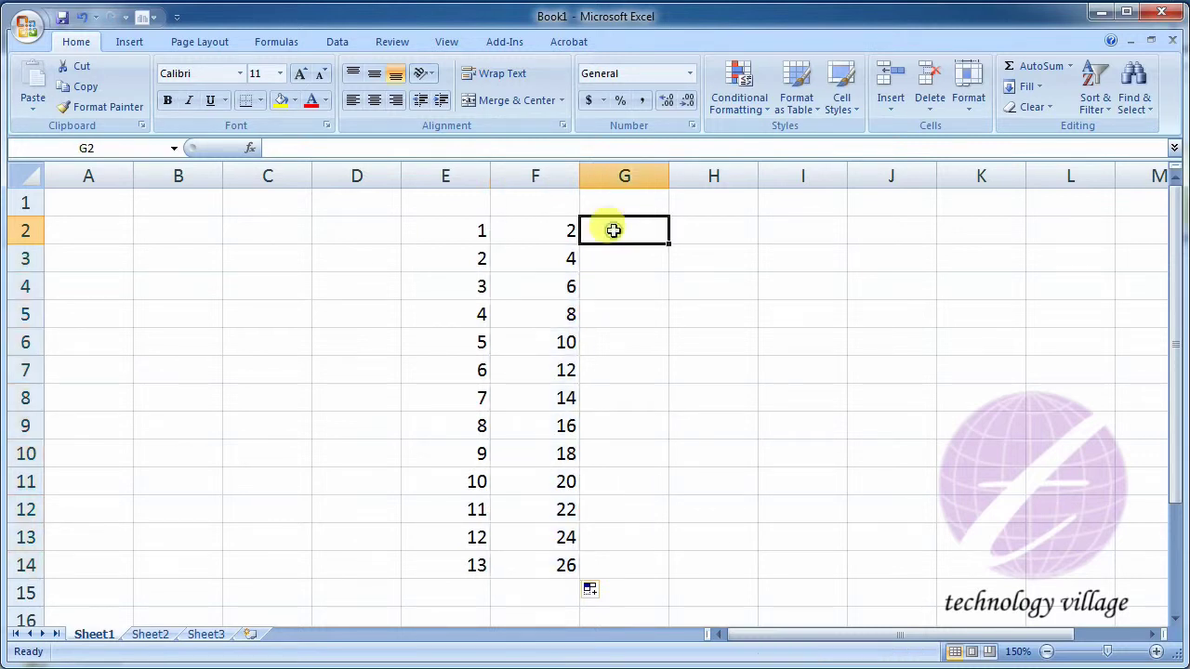
{"action": "type", "text": "1"}
{"action": "key", "text": "Return"}
{"action": "type", "text": "3"}
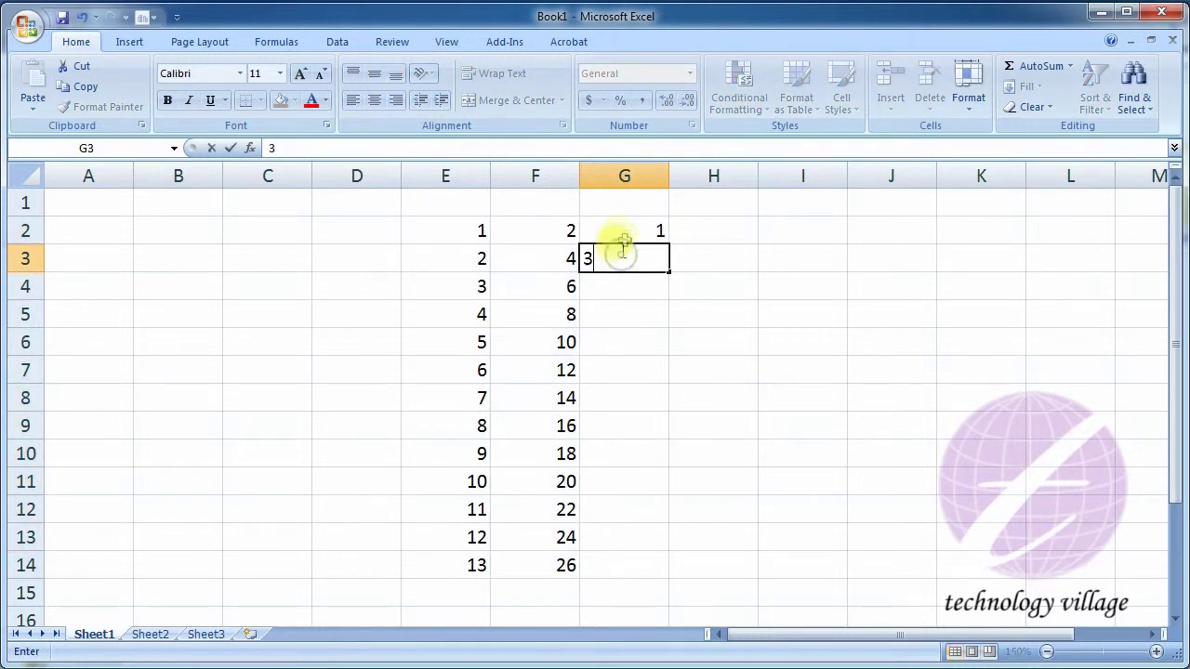
{"action": "left_click", "coordinate": [627, 235]}
{"action": "mouse_move", "coordinate": [661, 229]}
{"action": "left_mouse_down"}
{"action": "mouse_move", "coordinate": [649, 258]}
{"action": "mouse_move", "coordinate": [644, 564]}
{"action": "left_mouse_up"}
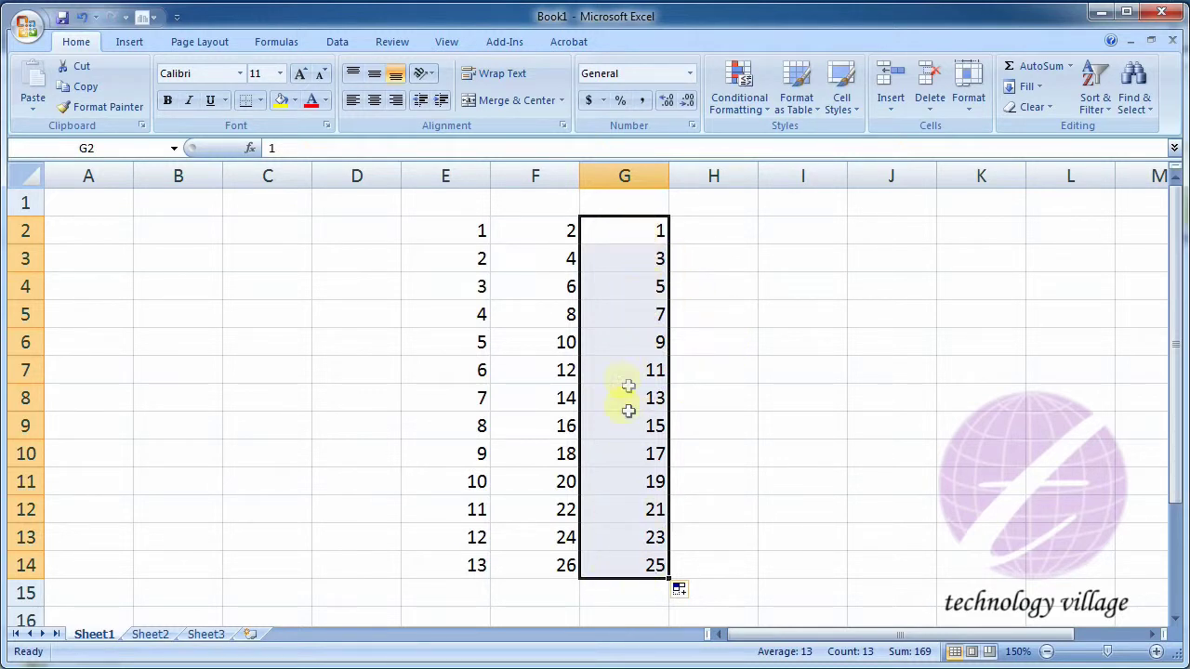
{"action": "left_click", "coordinate": [708, 228]}
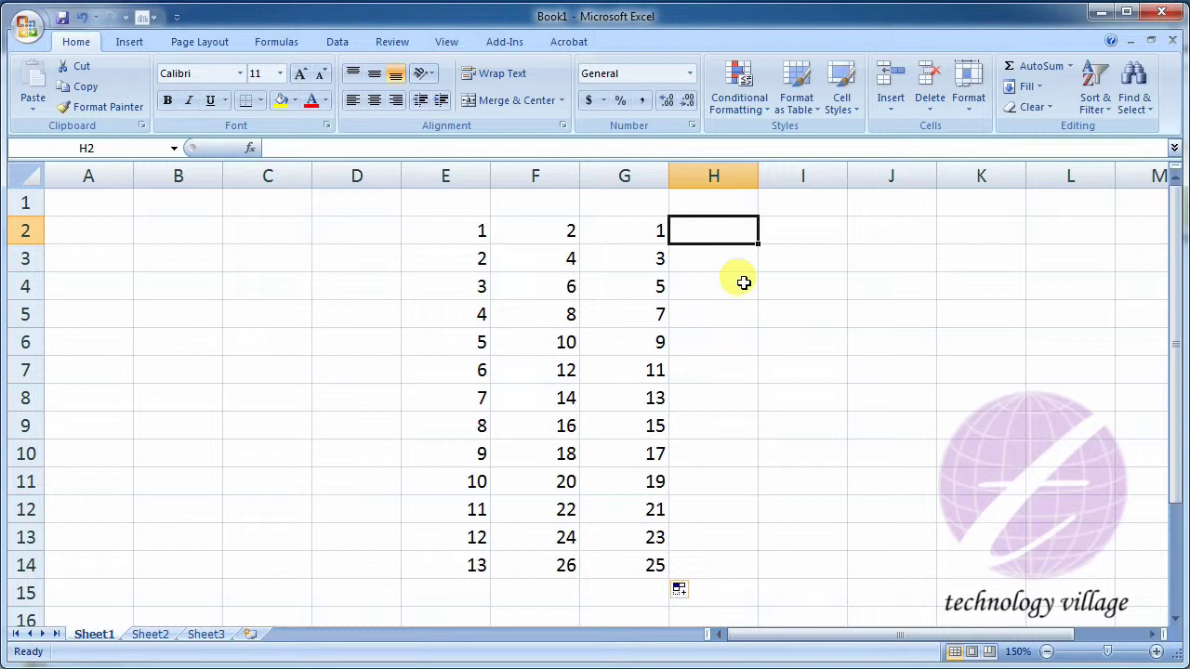
- Enter 5 and 10 in H2:H3 and fill down to H14 for multiples 5–65
{"action": "type", "text": "5"}
{"action": "key", "text": "Return"}
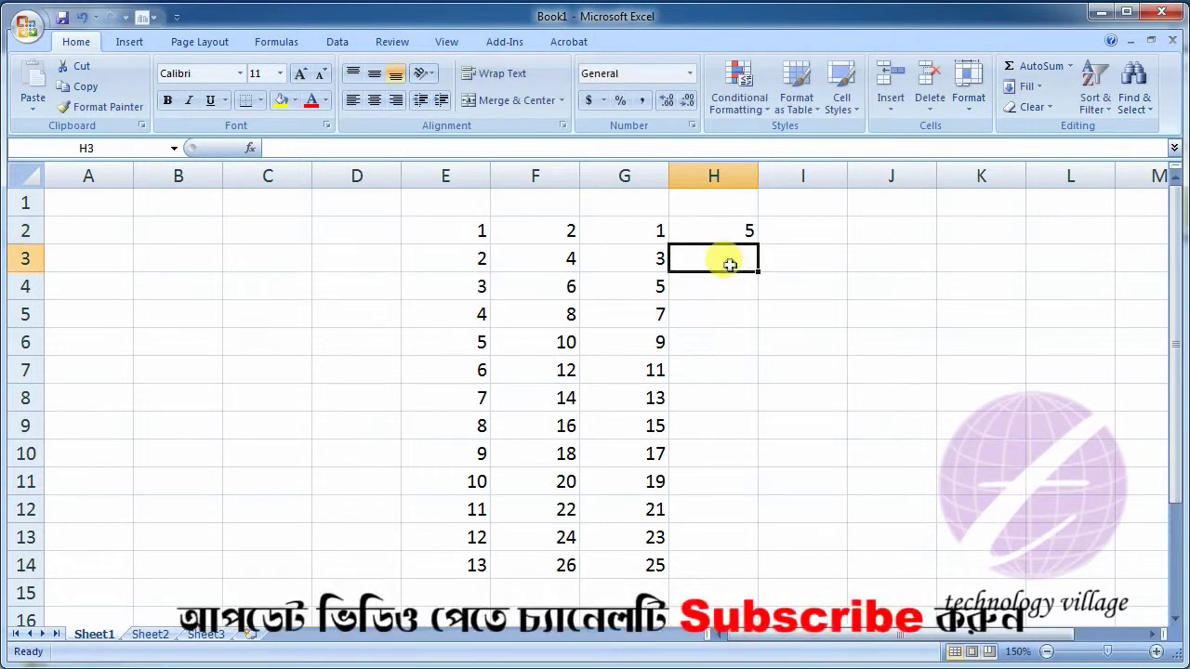
{"action": "type", "text": "10"}
{"action": "mouse_move", "coordinate": [725, 232]}
{"action": "left_mouse_down"}
{"action": "mouse_move", "coordinate": [735, 247]}
{"action": "mouse_move", "coordinate": [732, 569]}
{"action": "left_mouse_up"}
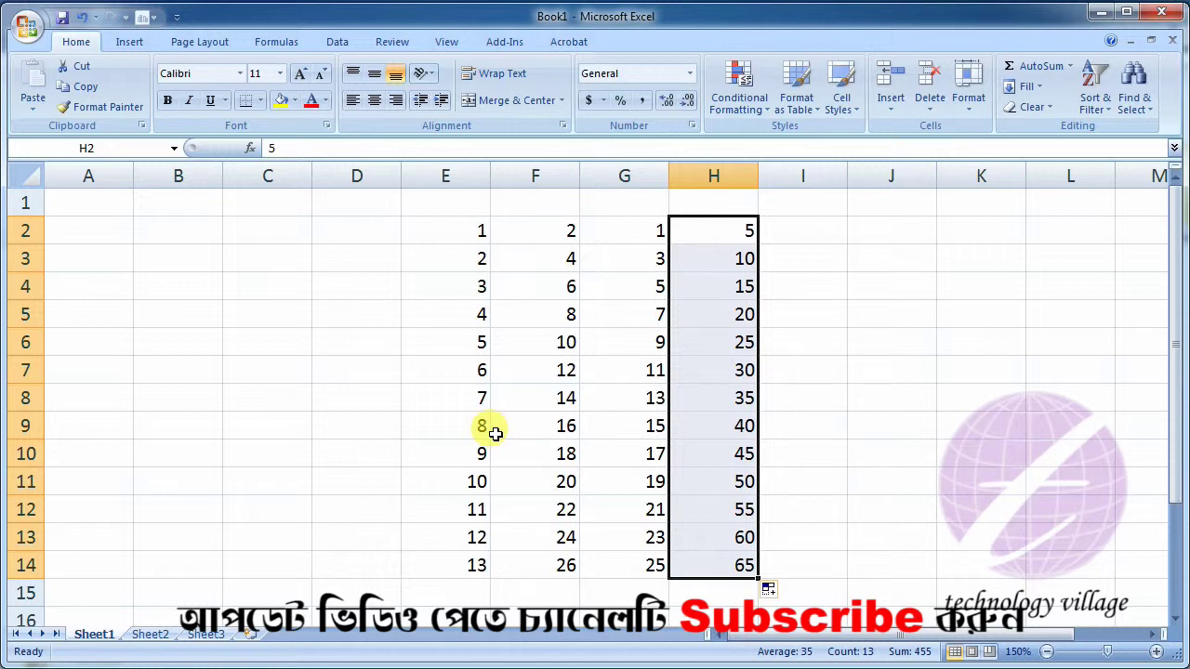
{"action": "left_click", "coordinate": [807, 240]}
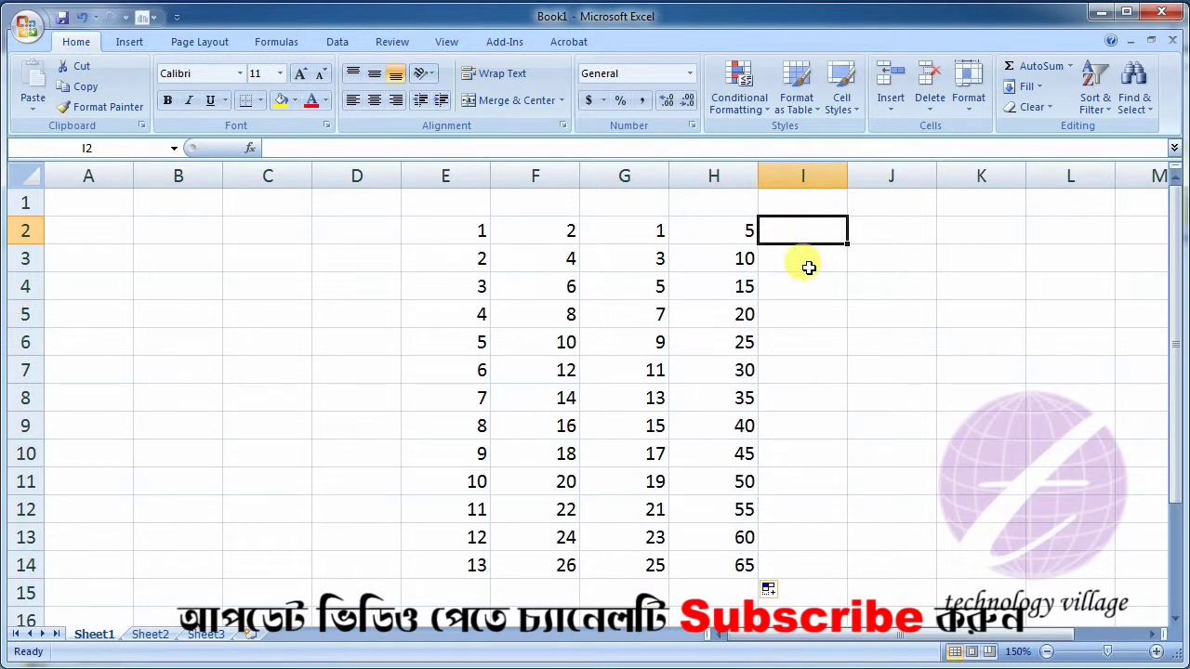
- Type January in I2 and AutoFill down to I13 for January through December
{"action": "type", "text": "Janu"}
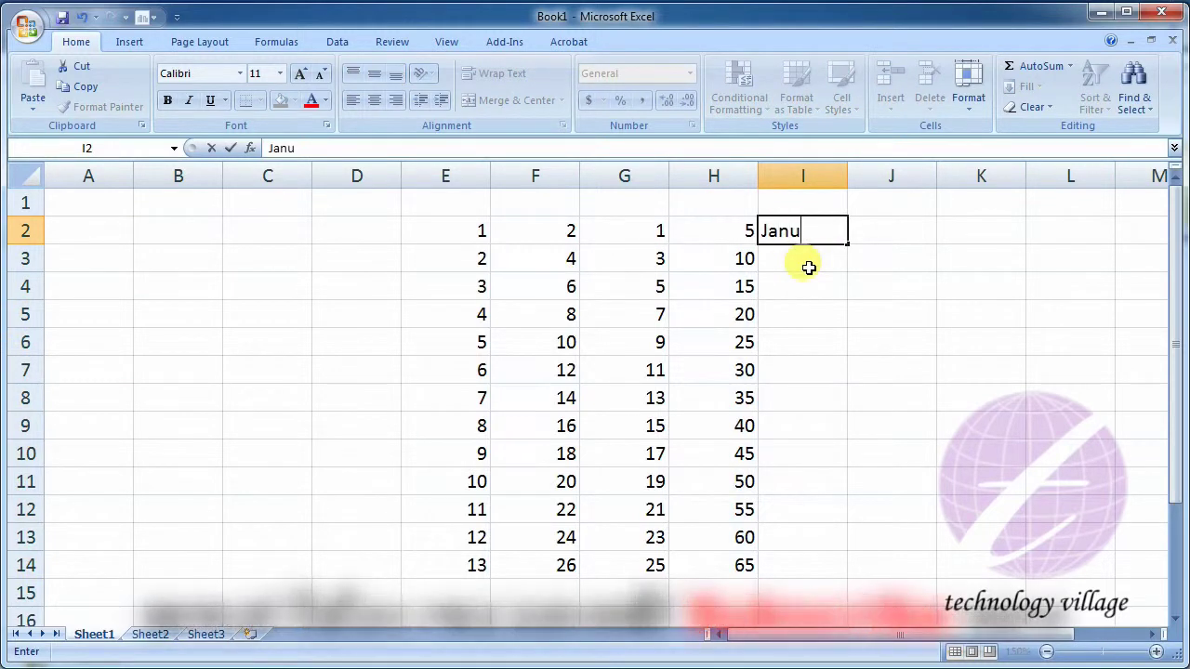
{"action": "type", "text": "ary"}
{"action": "key", "text": "Return"}
{"action": "left_click", "coordinate": [832, 228]}
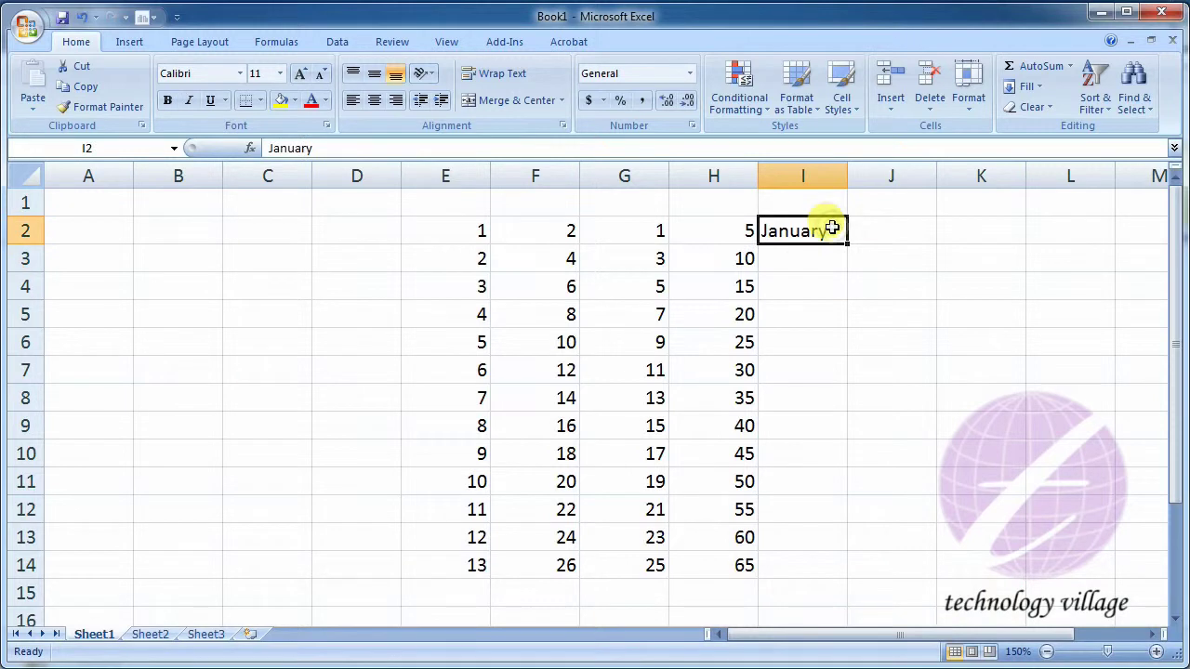
{"action": "left_click_drag", "start_coordinate": [847, 247], "coordinate": [832, 537]}
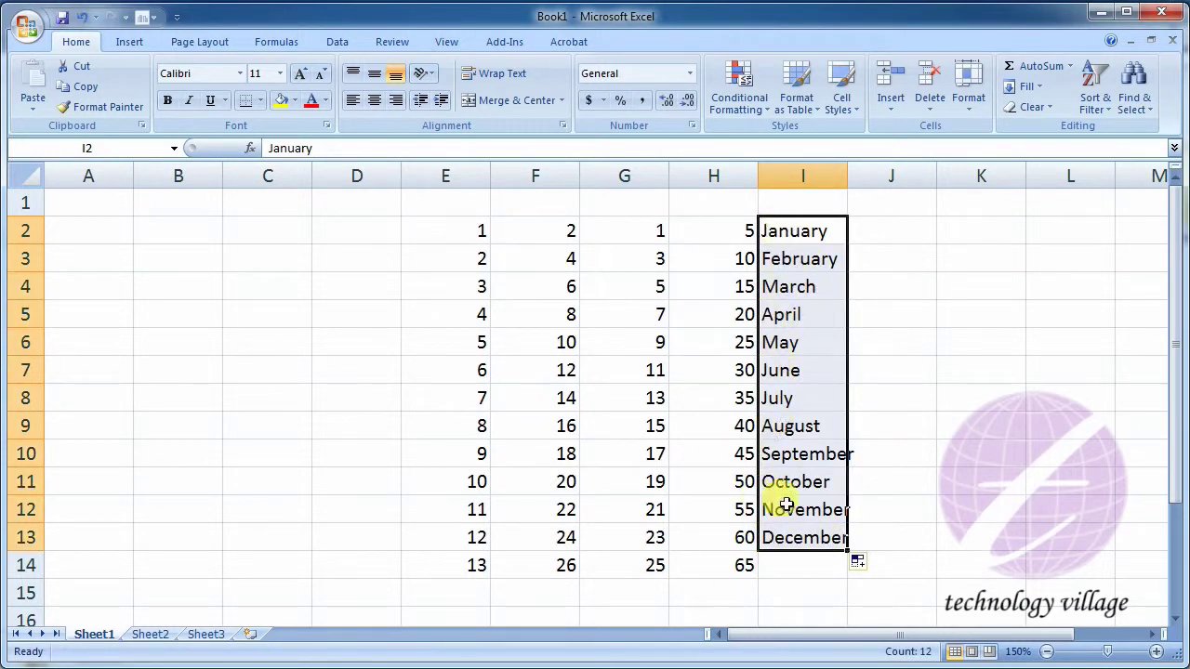
{"action": "left_click", "coordinate": [902, 232]}
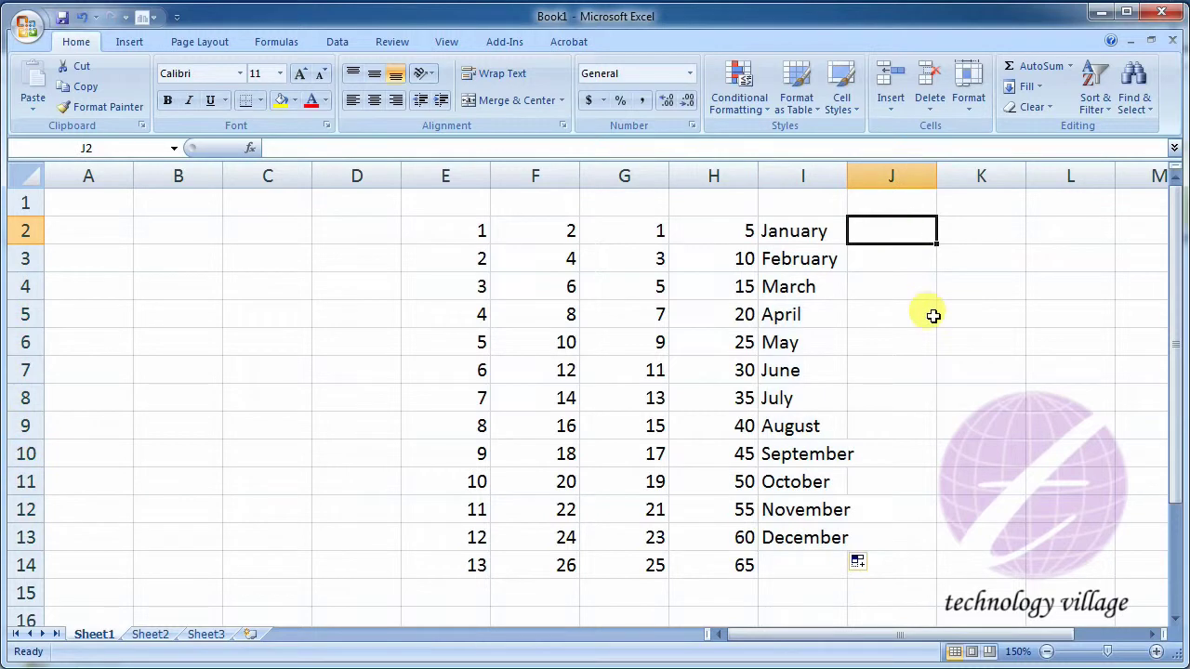
- Type Friday in J2 and AutoFill down to J8 for Friday through Thursday
{"action": "type", "text": "F"}
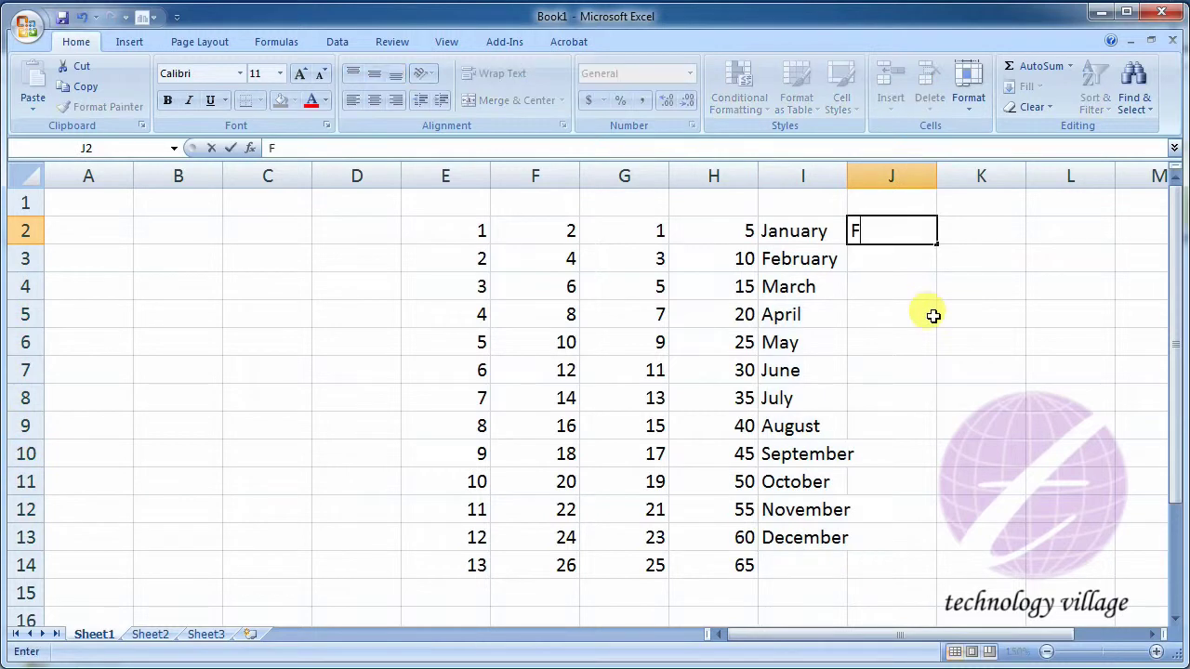
{"action": "key", "text": "Return"}
{"action": "key", "text": "Up"}
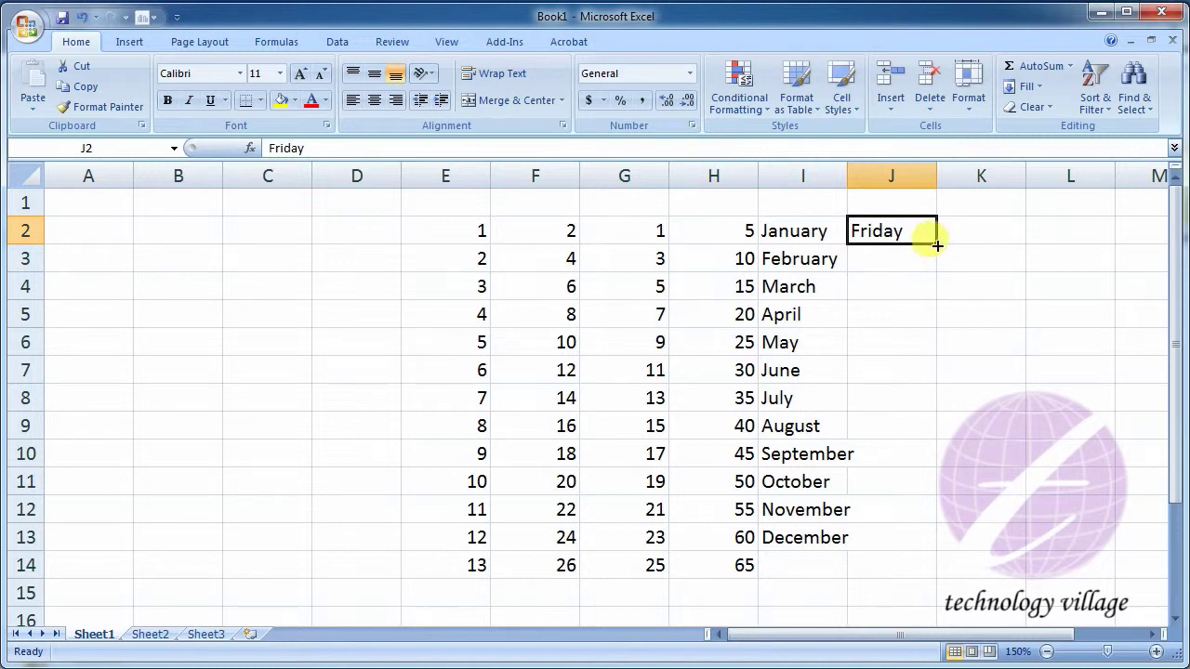
{"action": "left_click_drag", "start_coordinate": [937, 245], "coordinate": [937, 409]}
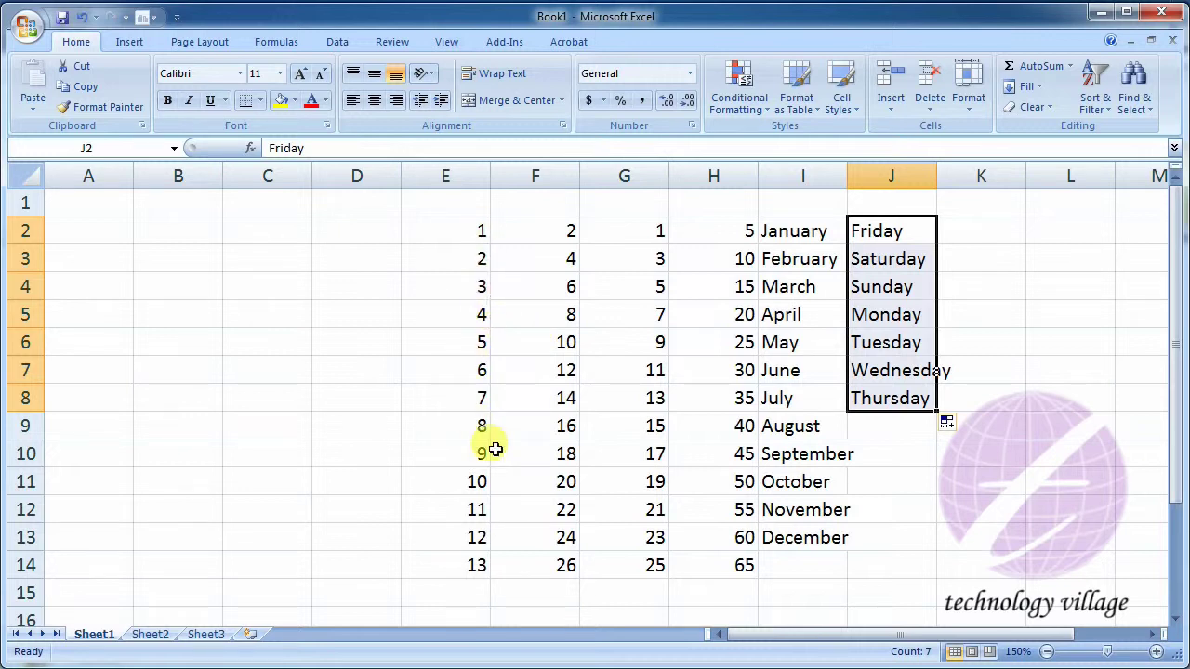
{"action": "left_click", "coordinate": [983, 225]}
- Enter 'Number 1' in K2, fill down to 'Number 13' in K14, and widen column K
{"action": "type", "text": "Num"}
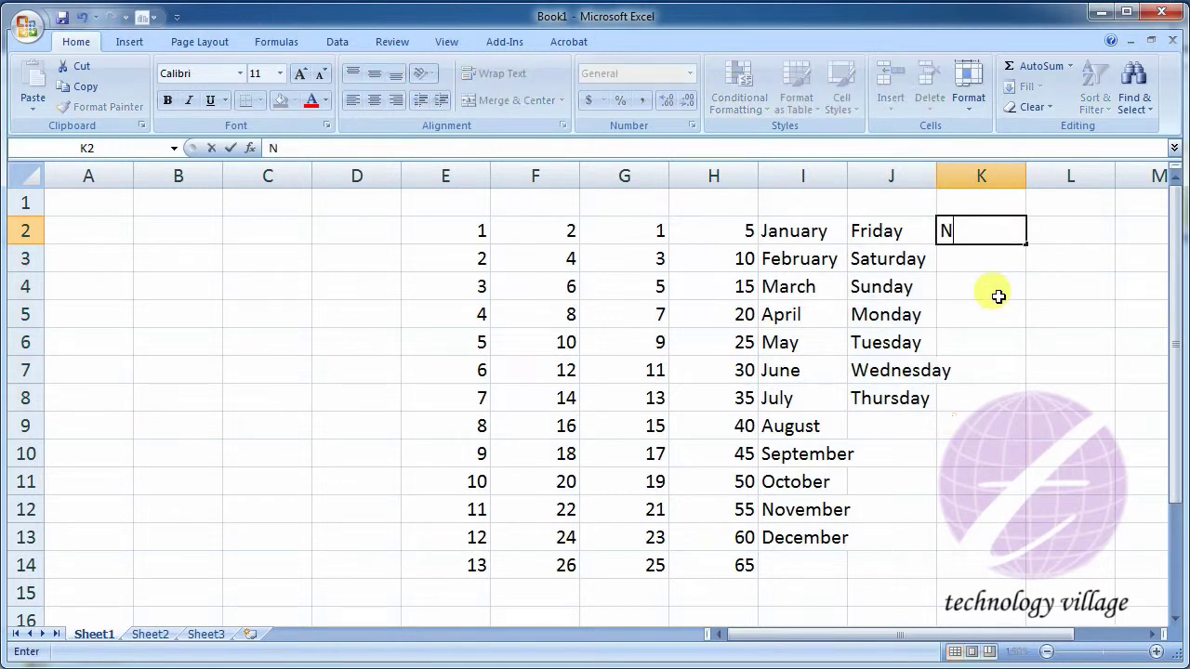
{"action": "type", "text": "ber 1"}
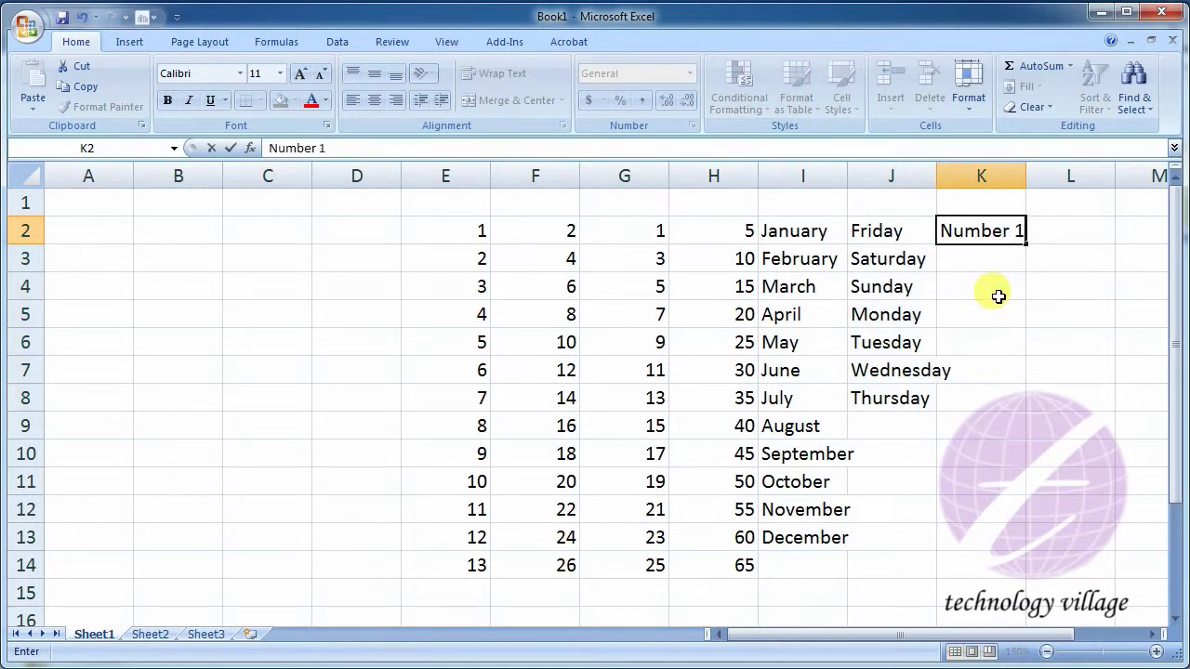
{"action": "key", "text": "Return"}
{"action": "key", "text": "Up"}
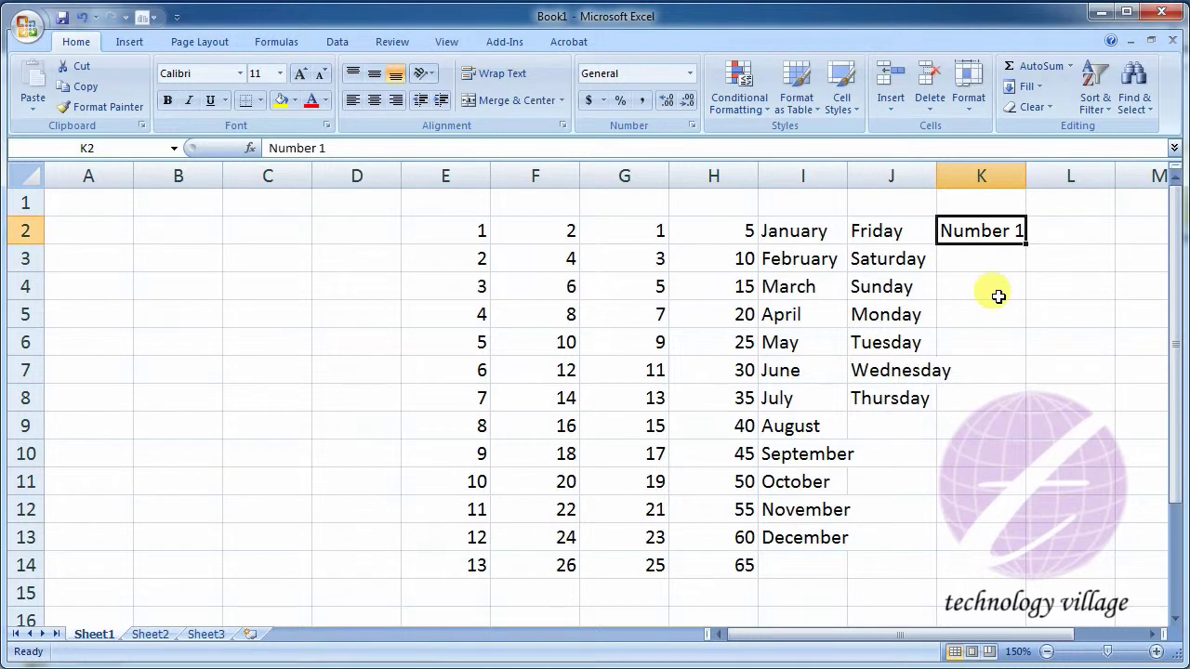
{"action": "mouse_move", "coordinate": [1025, 242]}
{"action": "left_mouse_down"}
{"action": "mouse_move", "coordinate": [1036, 502]}
{"action": "mouse_move", "coordinate": [1027, 566]}
{"action": "left_mouse_up"}
{"action": "left_click_drag", "start_coordinate": [1026, 176], "coordinate": [1053, 176]}
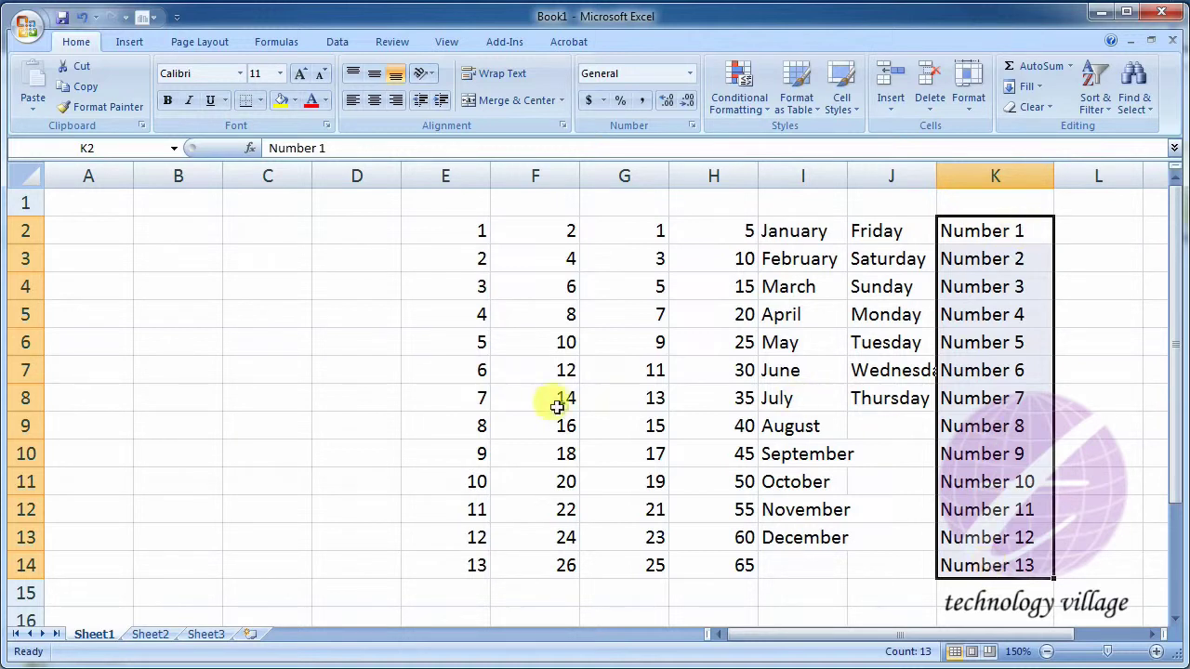
- Enter 3/26/2019 in D2 and fill daily dates down to 4/7/2019 in D14
{"action": "left_click", "coordinate": [350, 230]}
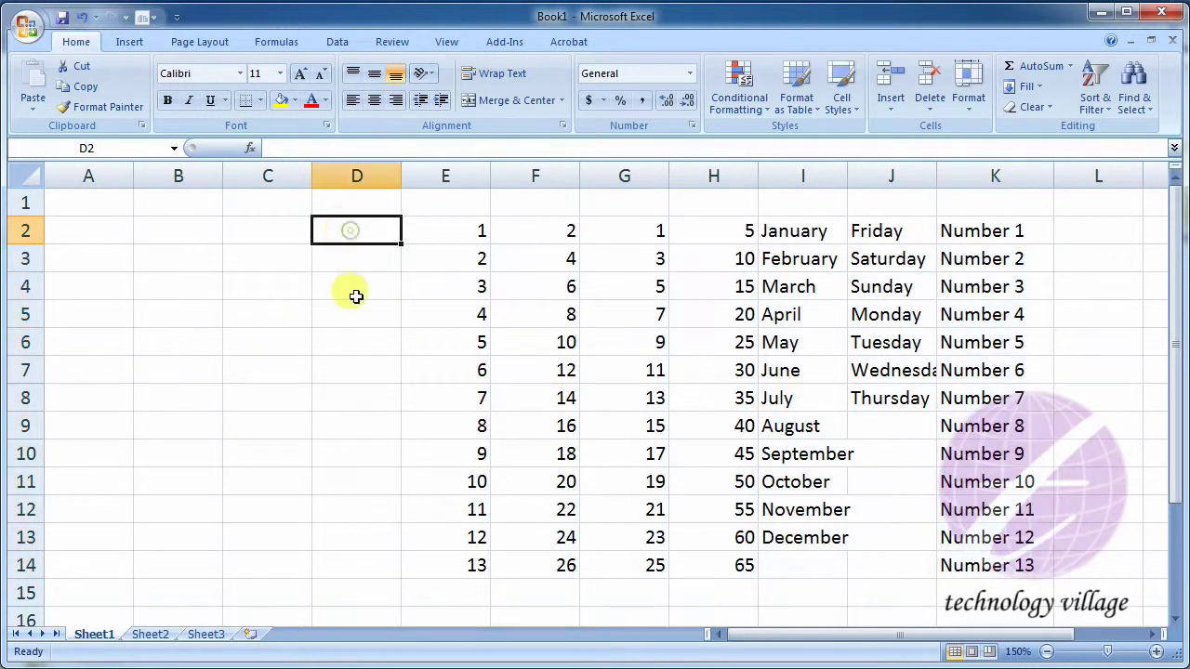
{"action": "type", "text": "3/"}
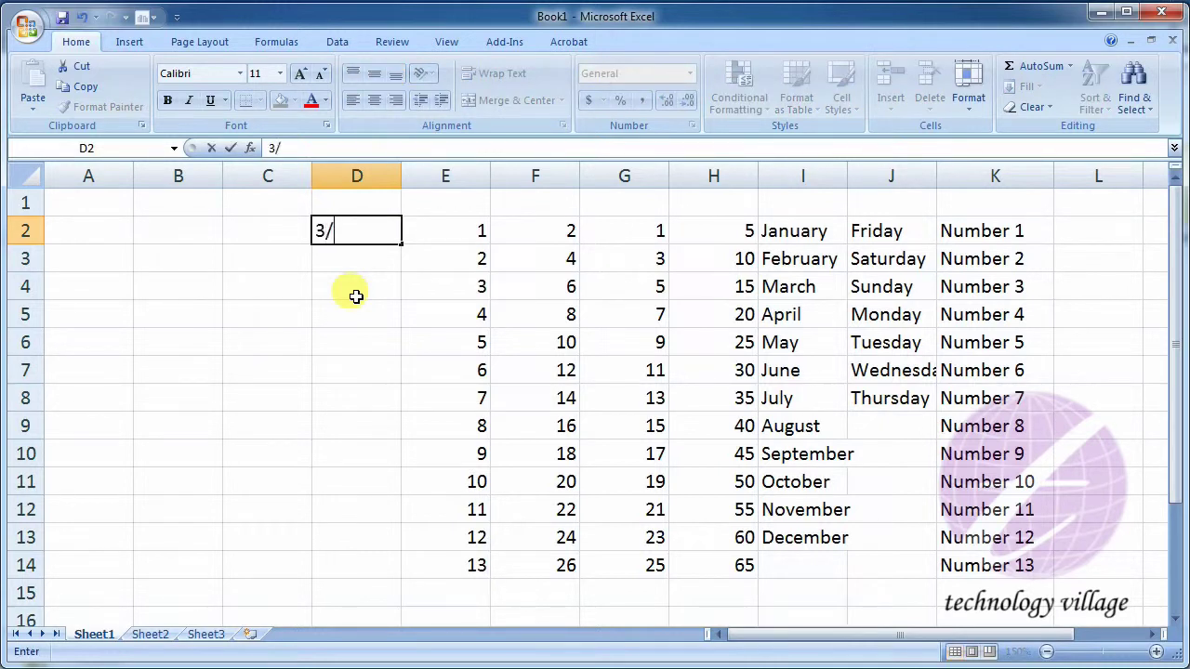
{"action": "type", "text": "26/2019"}
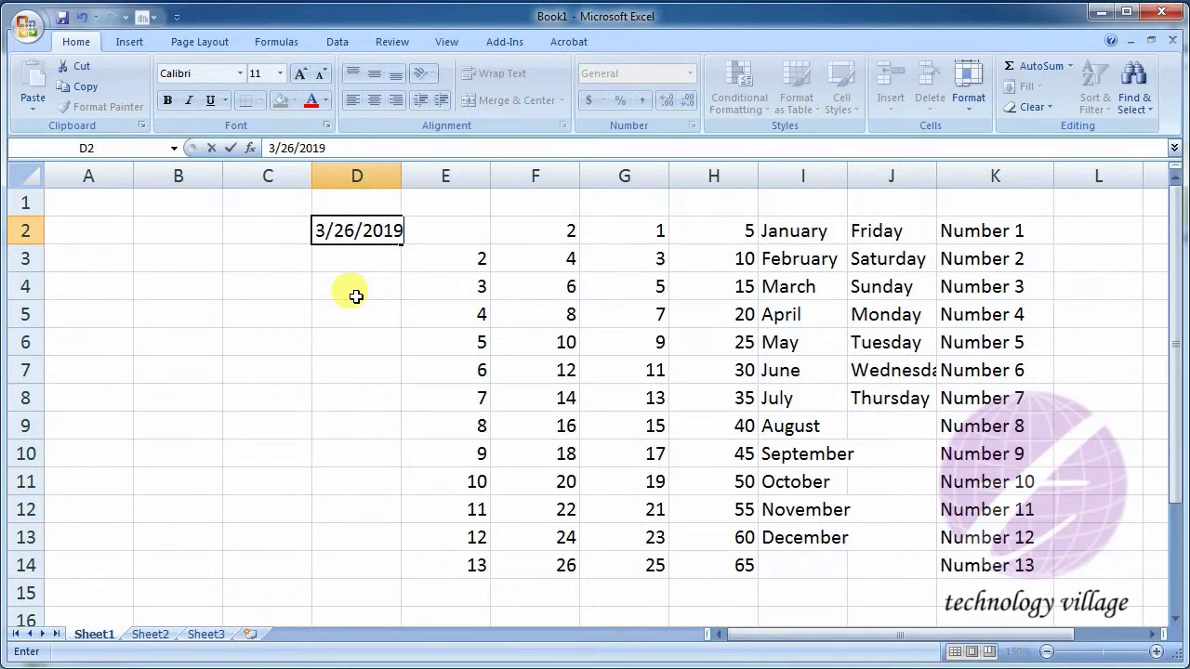
{"action": "key", "text": "Return"}
{"action": "key", "text": "Up"}
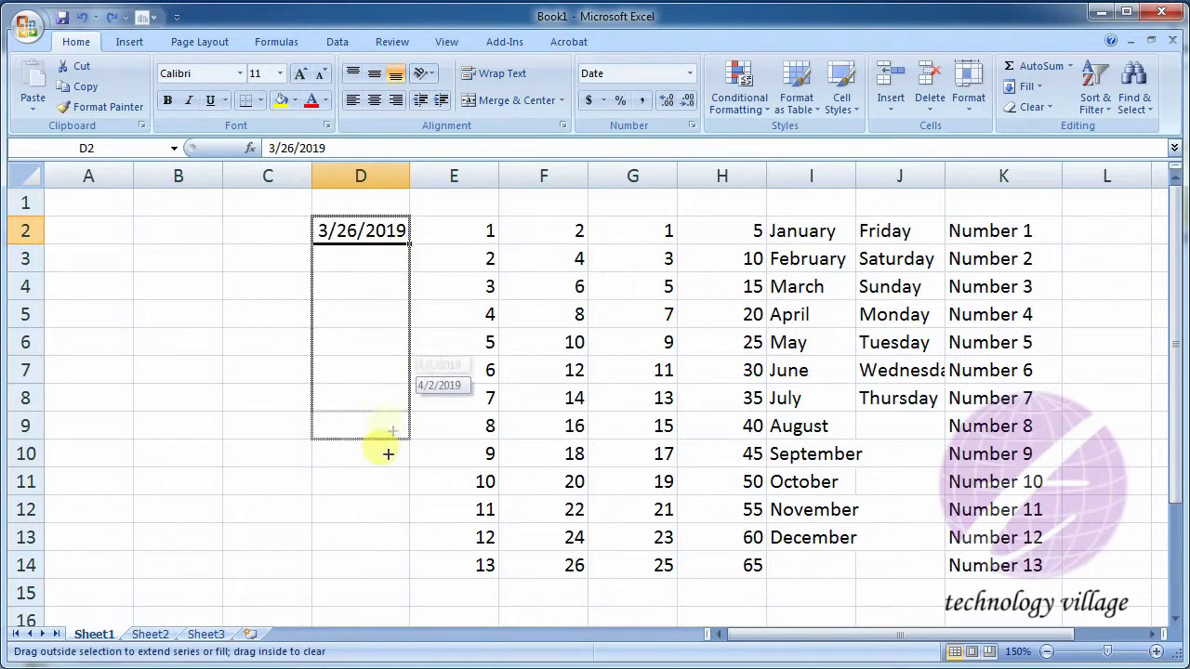
{"action": "left_click_drag", "start_coordinate": [409, 246], "coordinate": [381, 584]}
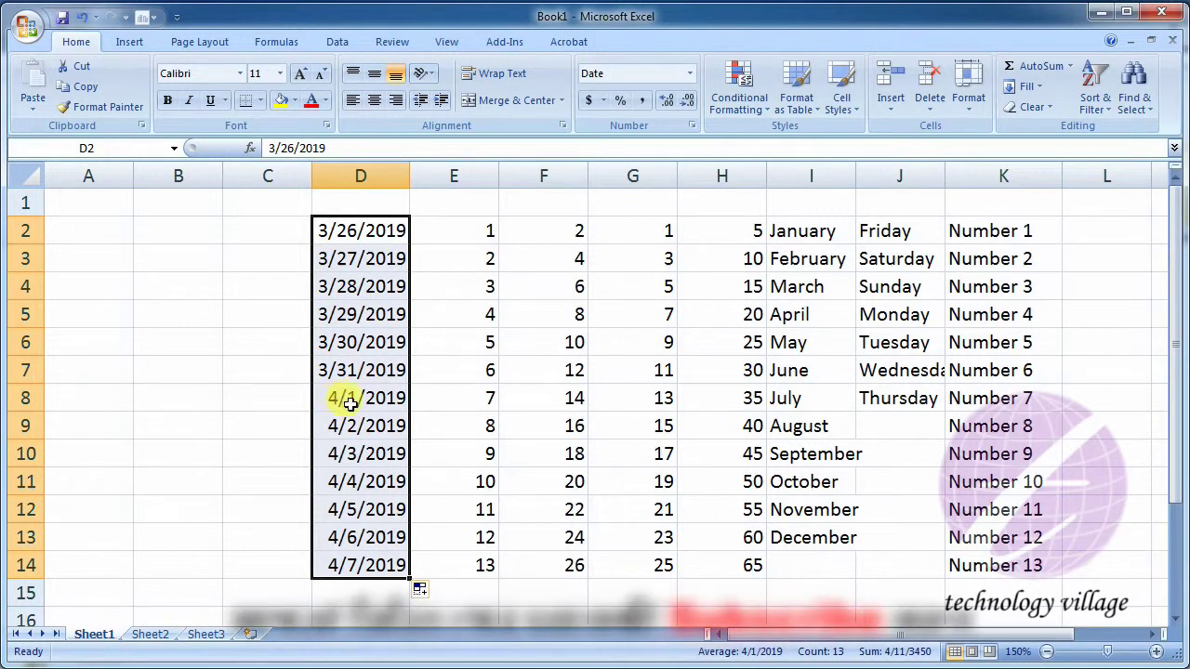
{"action": "left_click", "coordinate": [330, 232]}
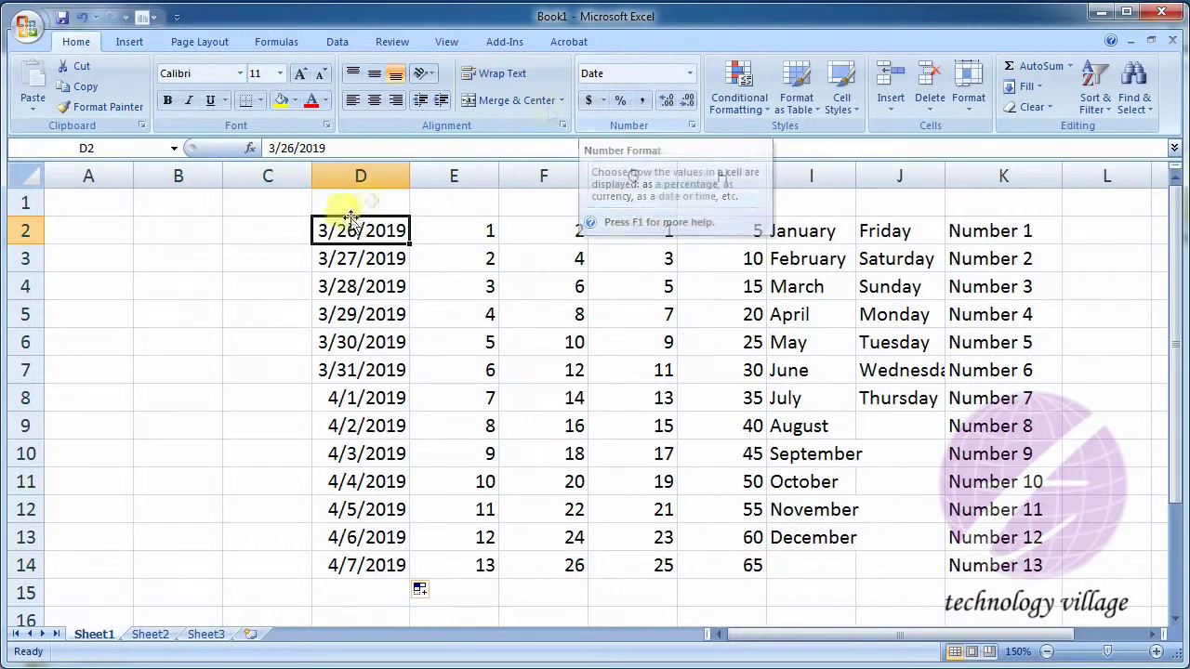
- Type the day-first date 26/3/2019 into C2 and reselect the cell to check it
{"action": "left_click", "coordinate": [251, 231]}
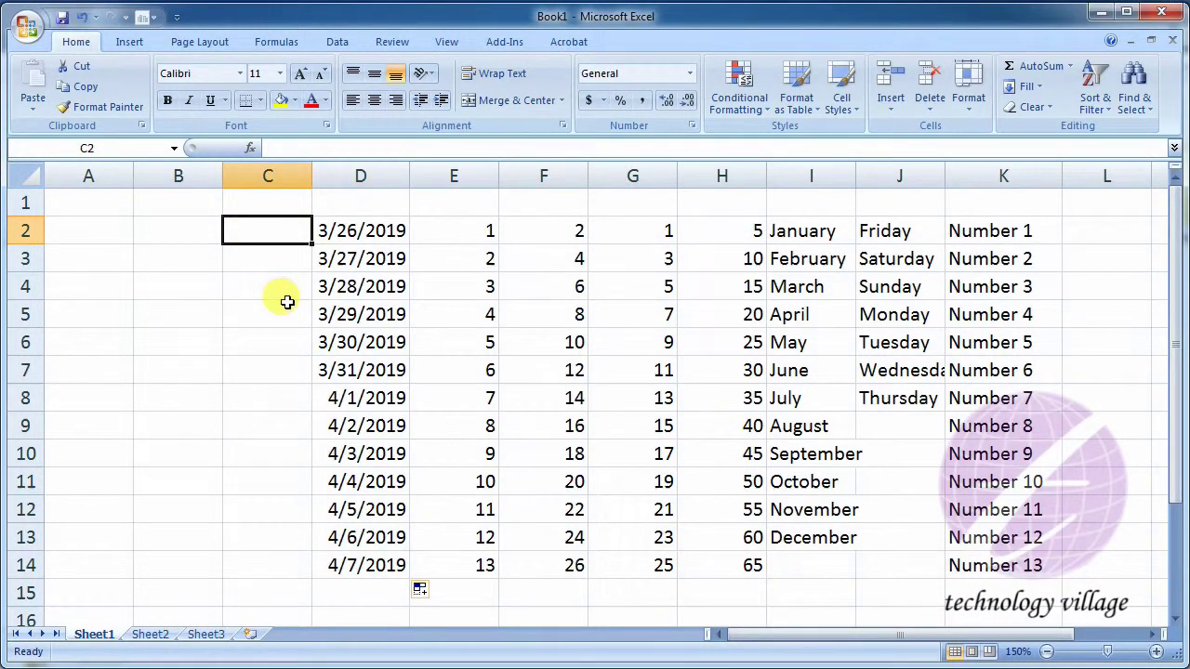
{"action": "type", "text": "26/3/2"}
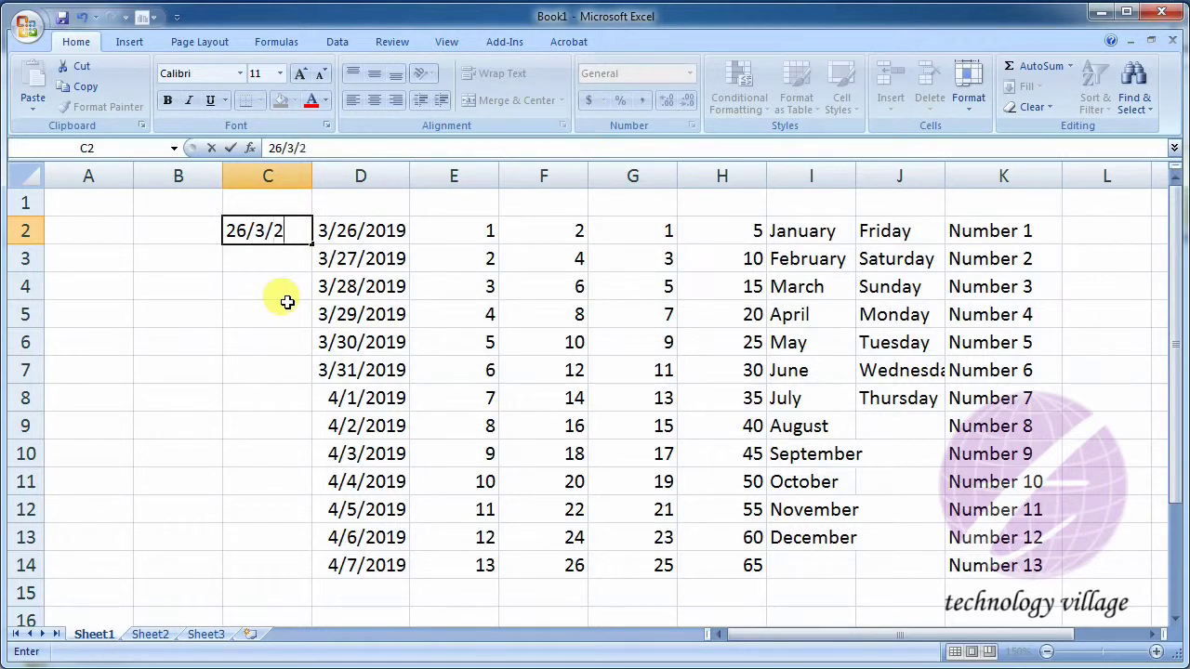
{"action": "type", "text": "019"}
{"action": "key", "text": "Return"}
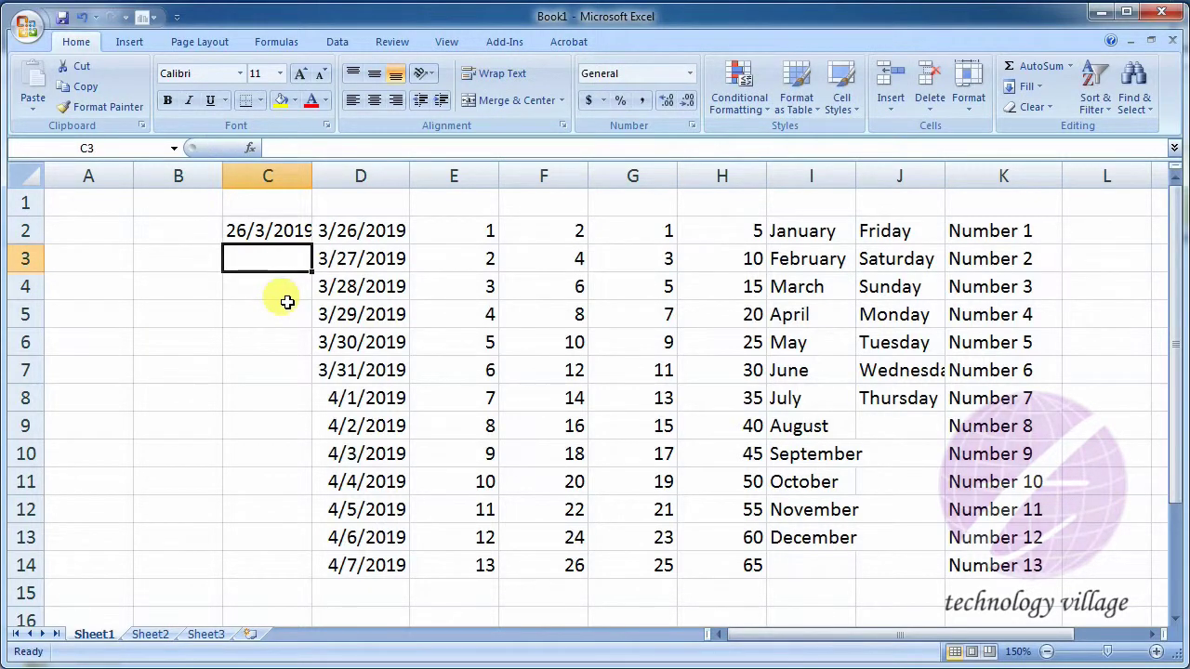
{"action": "key", "text": "Up"}
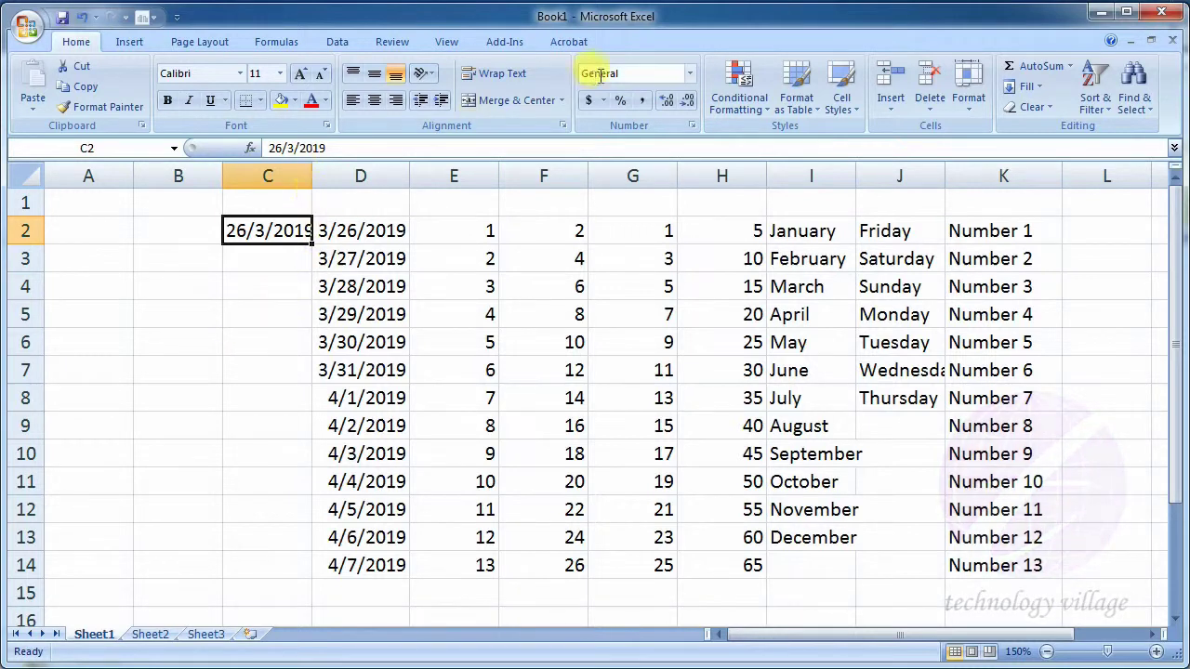